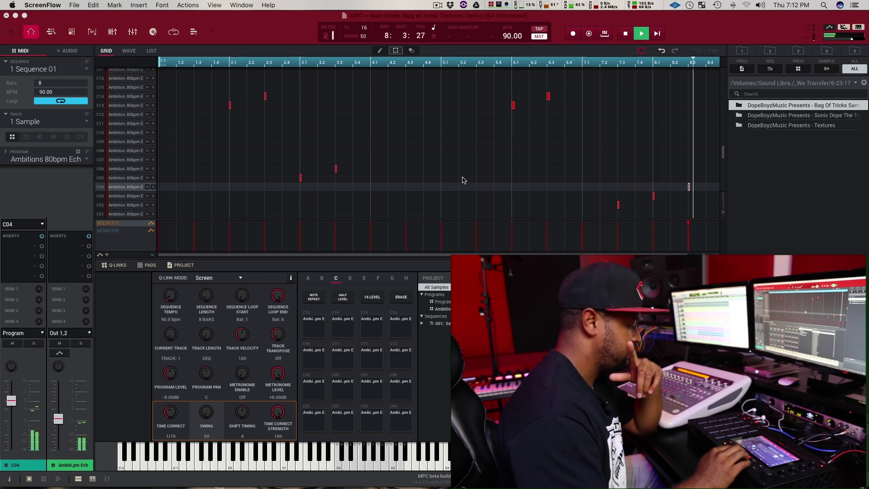
- Audition the Sample, Hats, Snare and Kick tracks of Sequence 01, stopping playback between them
key("space")
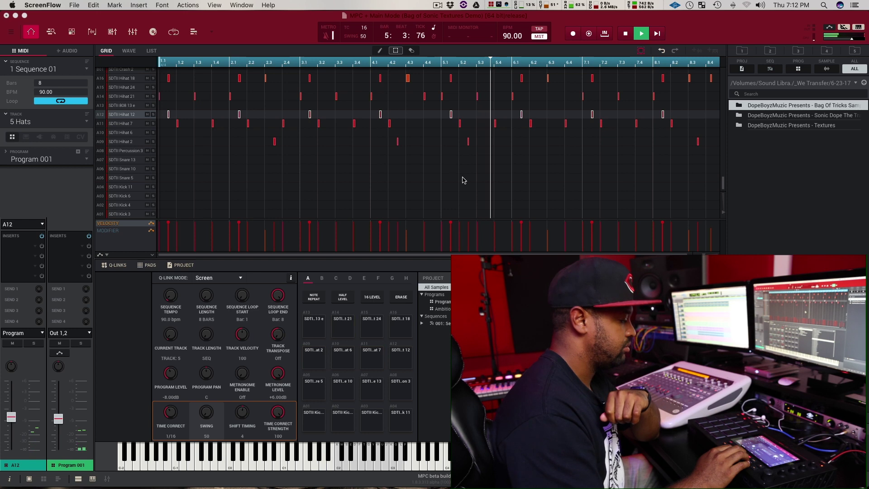
key("space")
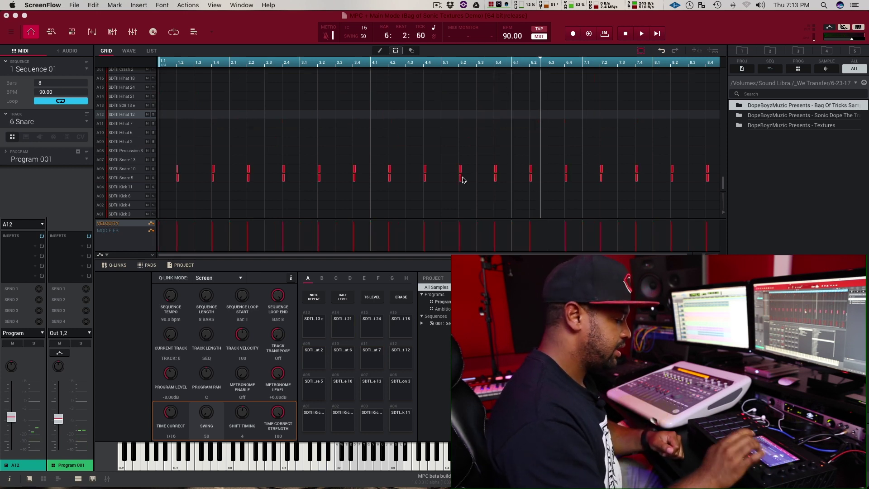
key("space")
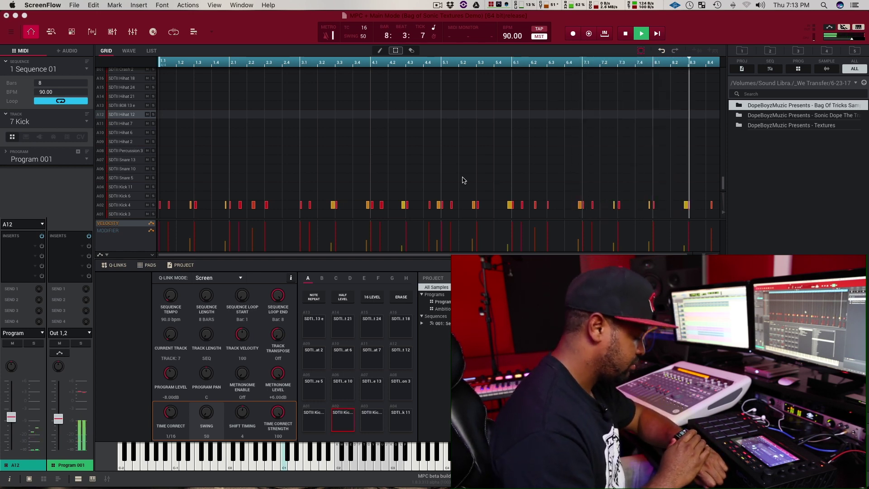
key("space")
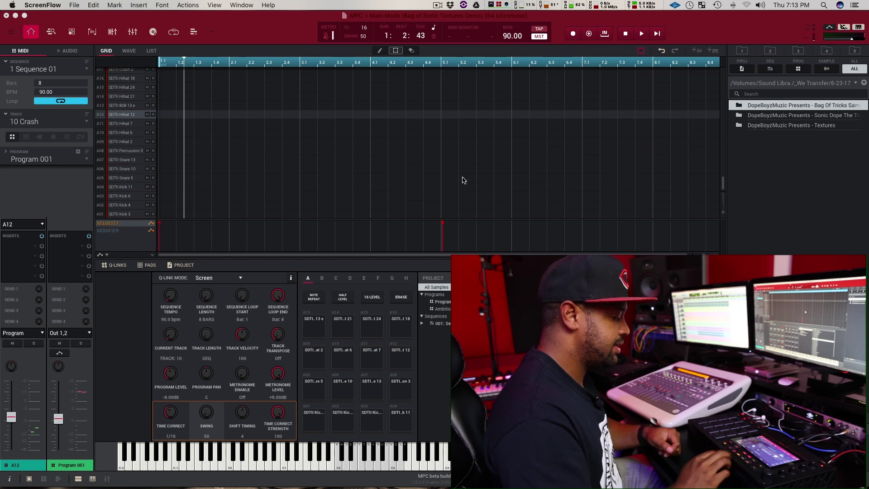
- Play back the Crash and Snare Roll tracks of Sequence 01, stopping after each one
key("space")
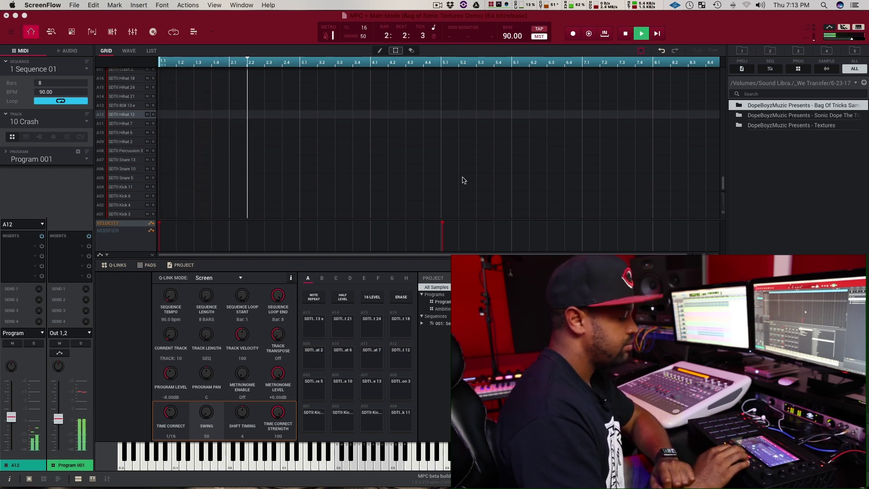
key("space")
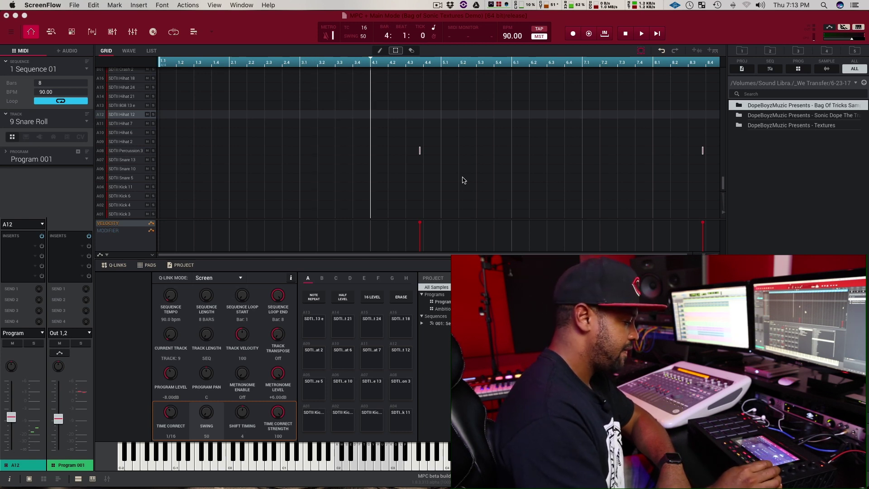
key("space")
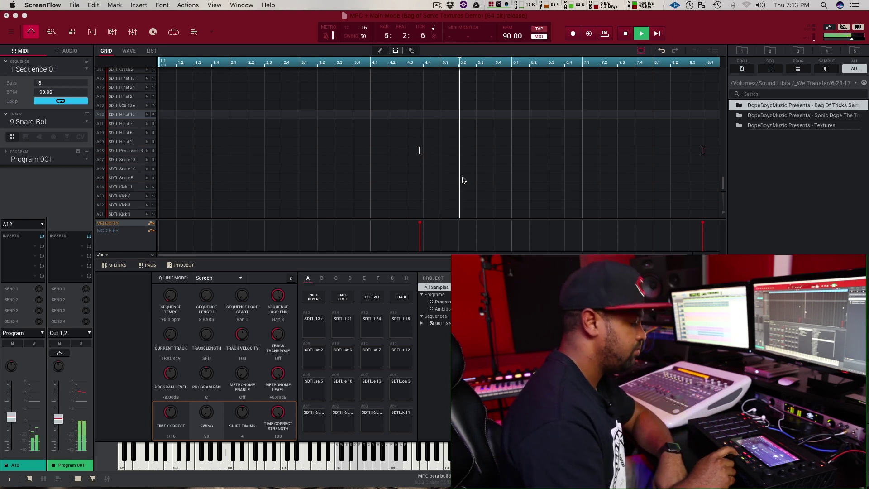
key("space")
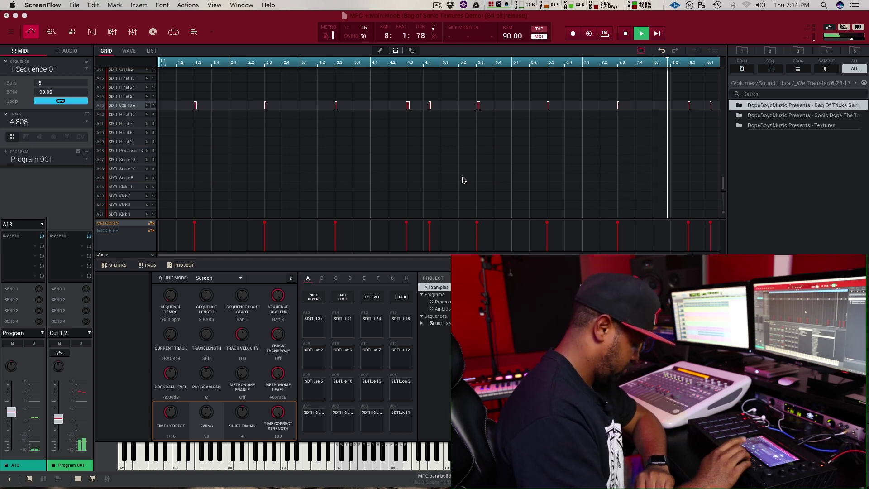
- Audition the 808, Crackle and Piss tracks of Sequence 01
key("space")
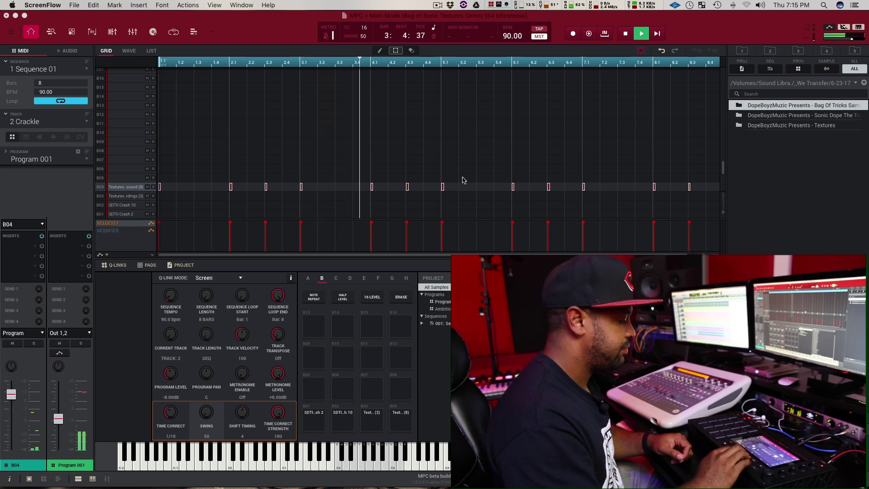
key("space")
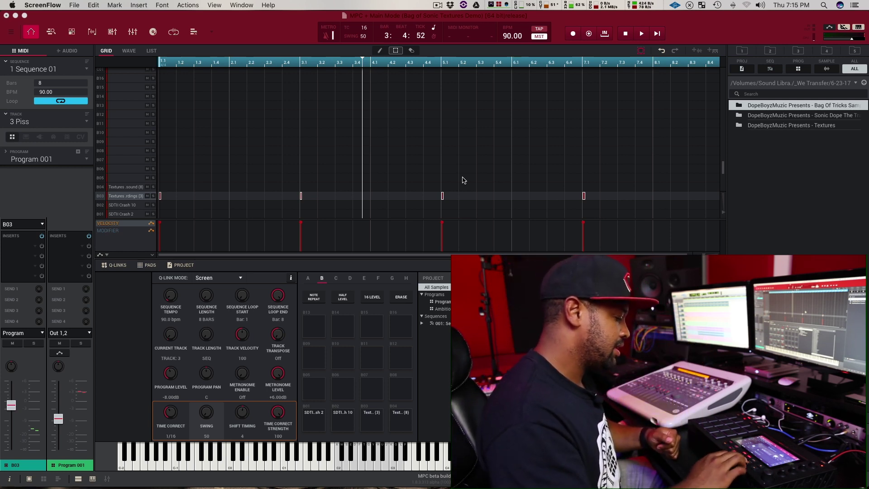
key("space")
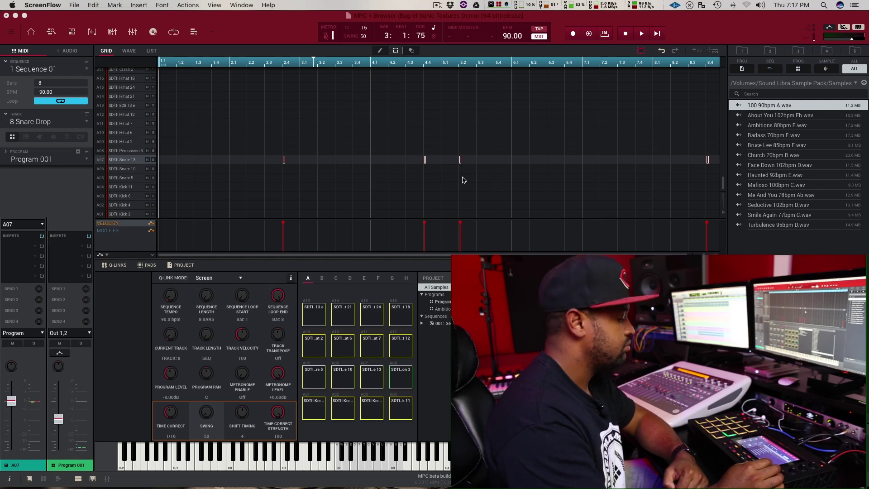
- Browse the sample pack's Samples folder one file at a time, from 100 90bpm A.wav through Turbulence 95bpm D.wav
key("Down")
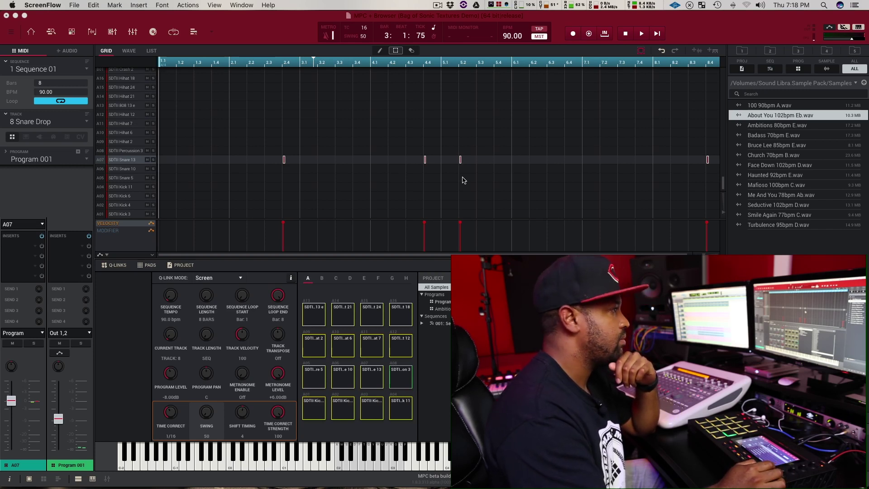
key("Down")
key("Down")
key("Down")
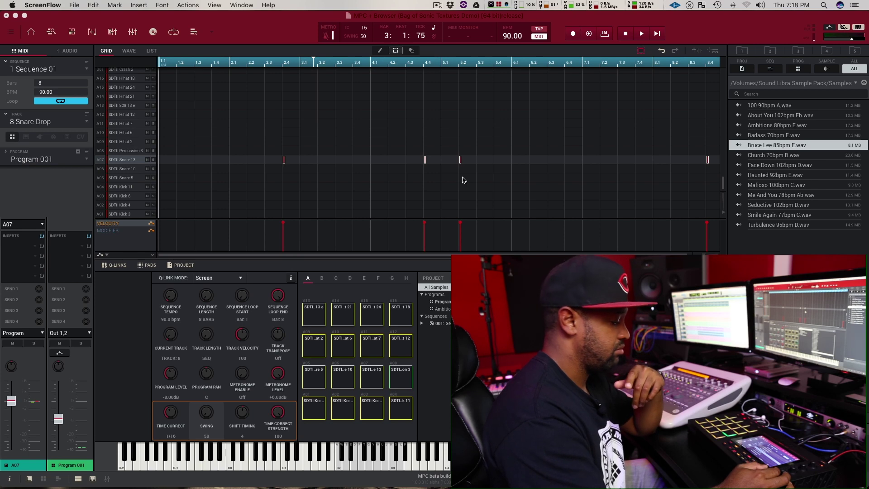
key("Down")
key("Down")
key("Down")
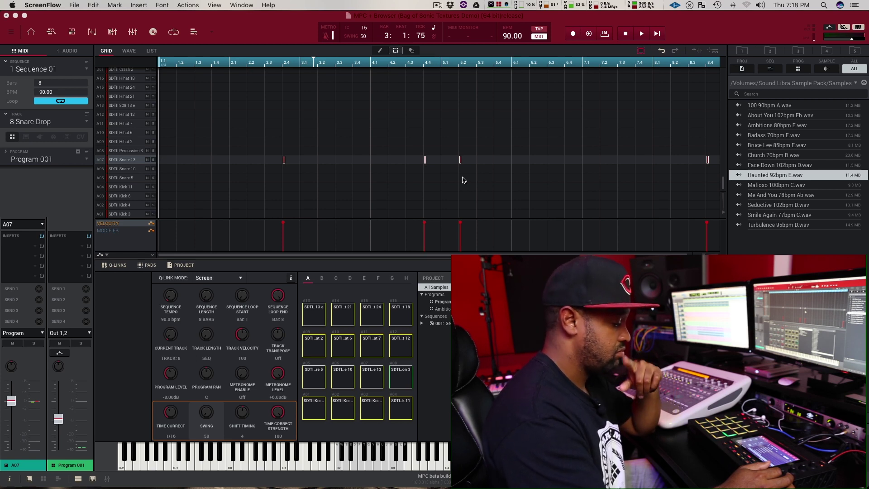
key("Down")
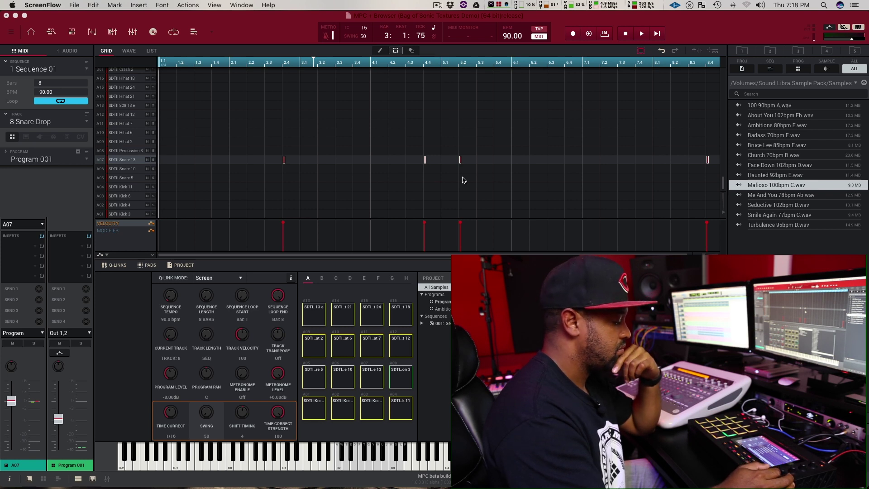
key("Down")
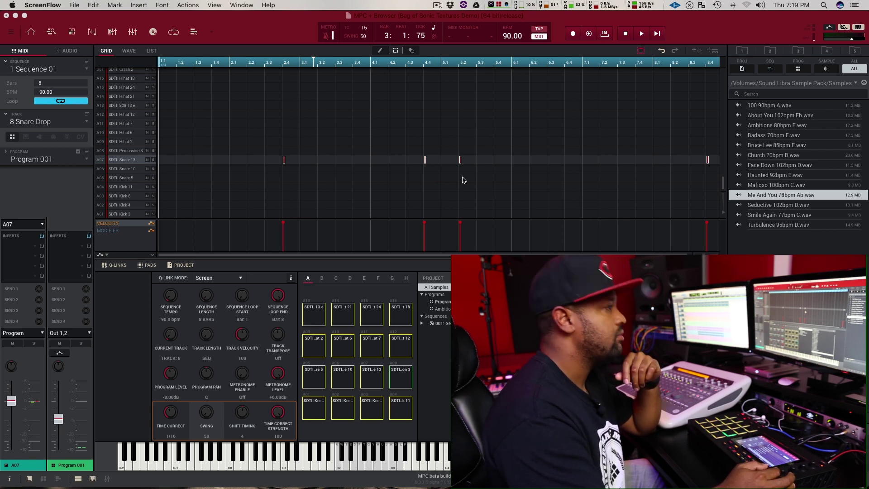
key("Down")
key("Down")
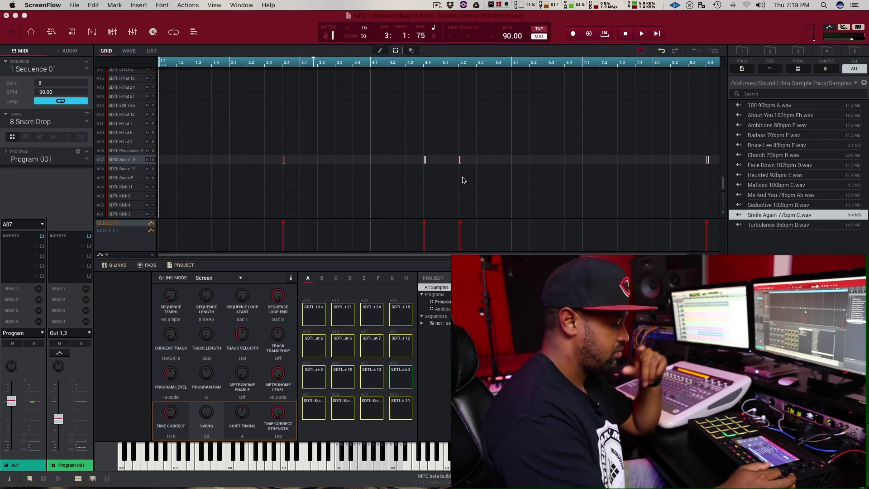
key("Down")
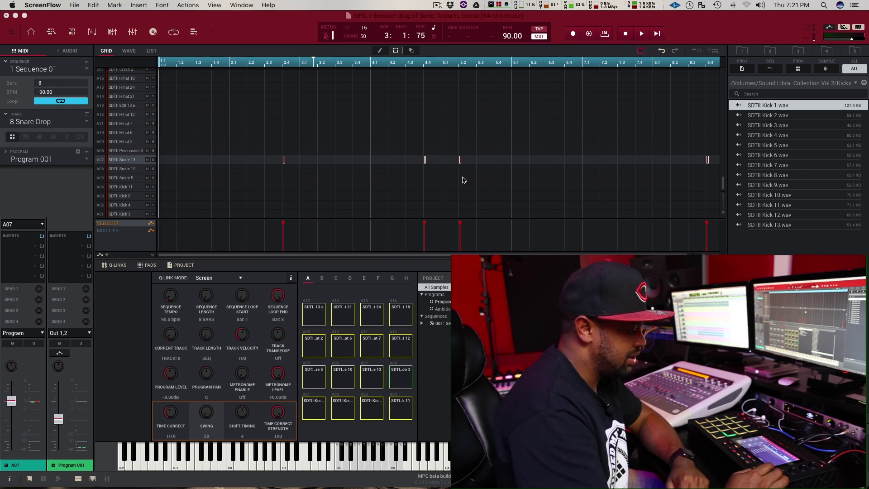
- Browse the Kicks folder from SDTII Kick 1.wav through SDTII Kick 13.wav, then go back up to SDTII Kick 10.wav
key("Down")
key("Down")
key("Down")
key("Down")
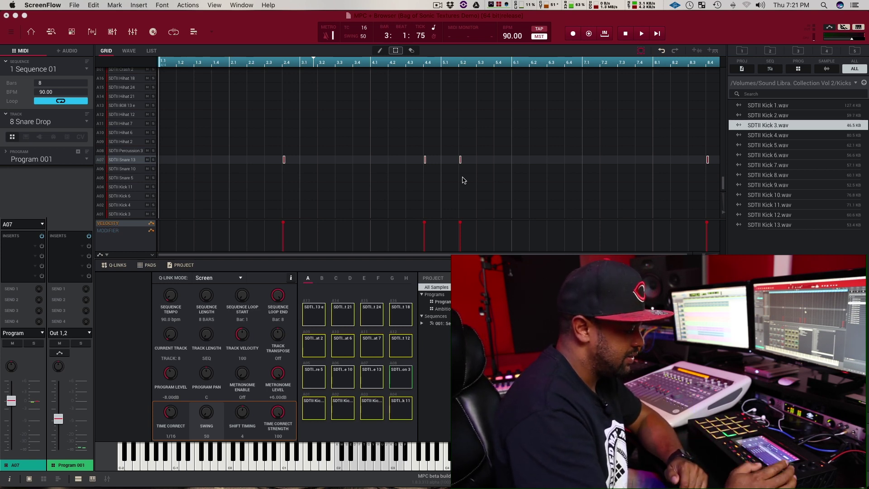
key("Down")
key("Down")
key("Down")
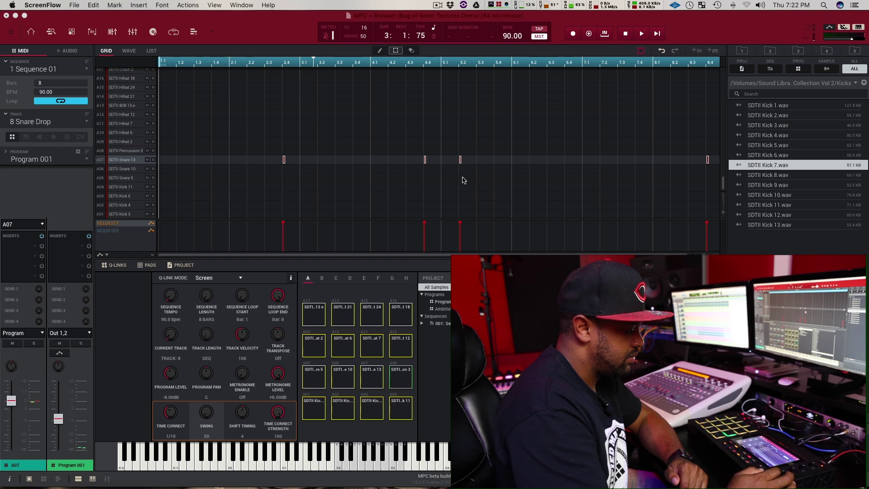
key("Down")
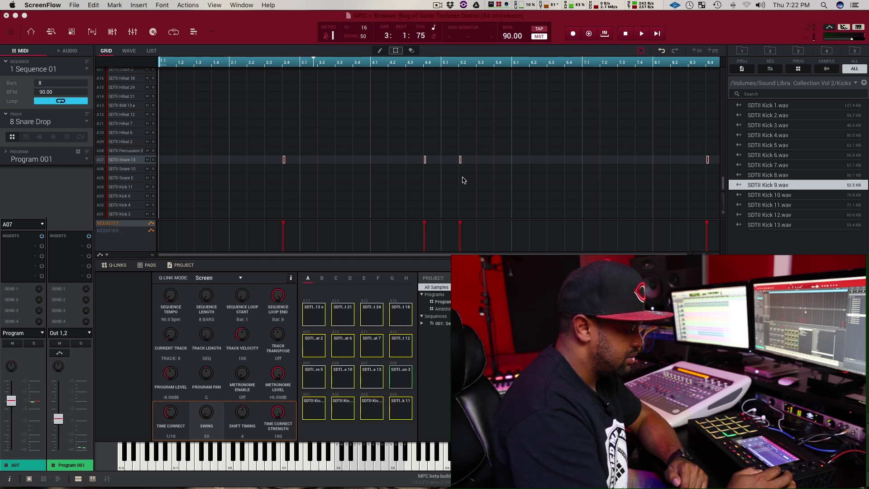
key("Down")
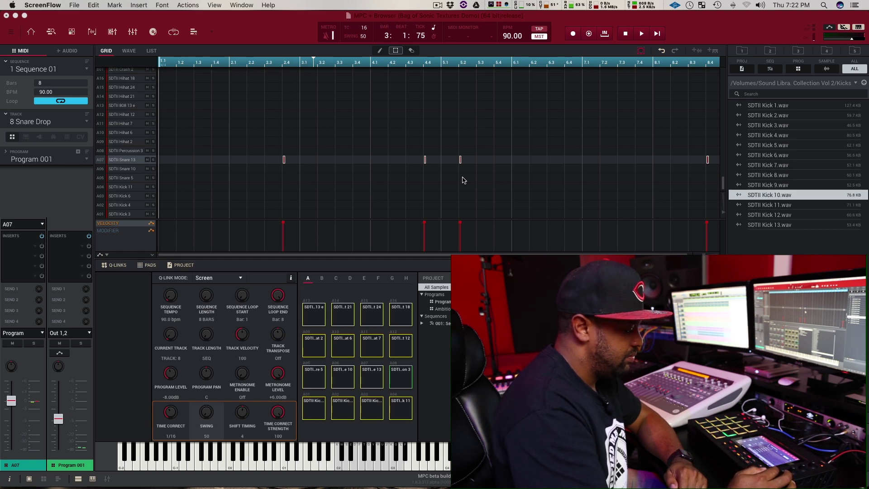
key("Down")
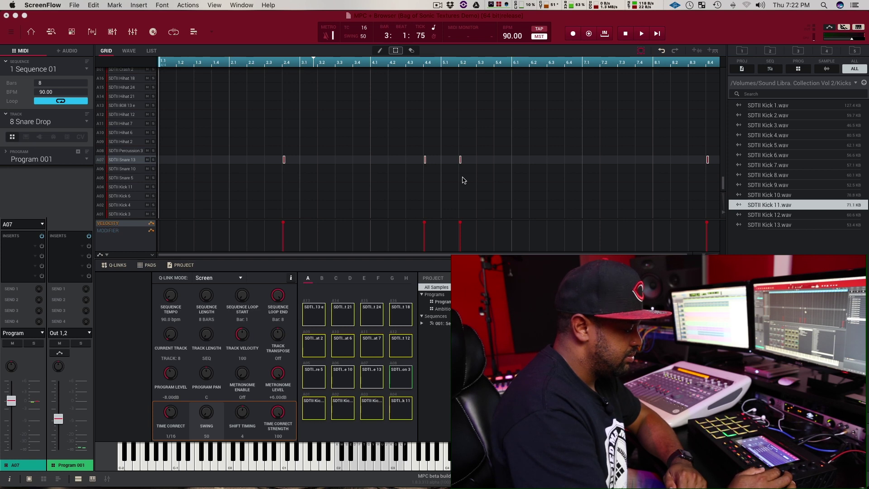
key("Down")
key("Down")
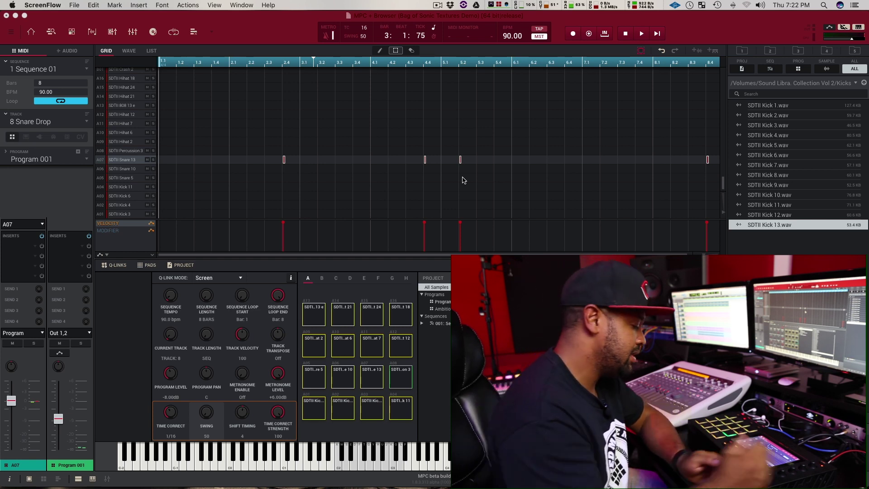
key("Up")
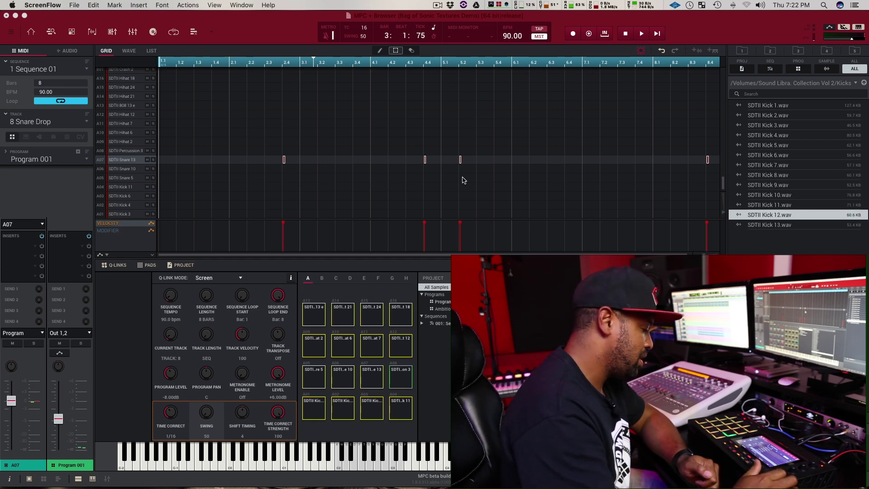
key("Up")
key("Up")
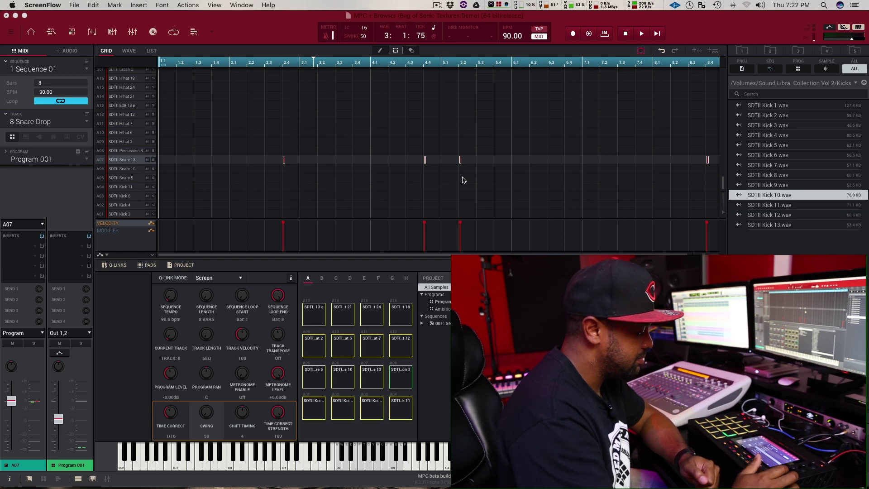
- Open the Loops folder of Trap Collection Vol 2 and step down through its SDTII drum loops
key("Left")
key("Down")
key("Return")
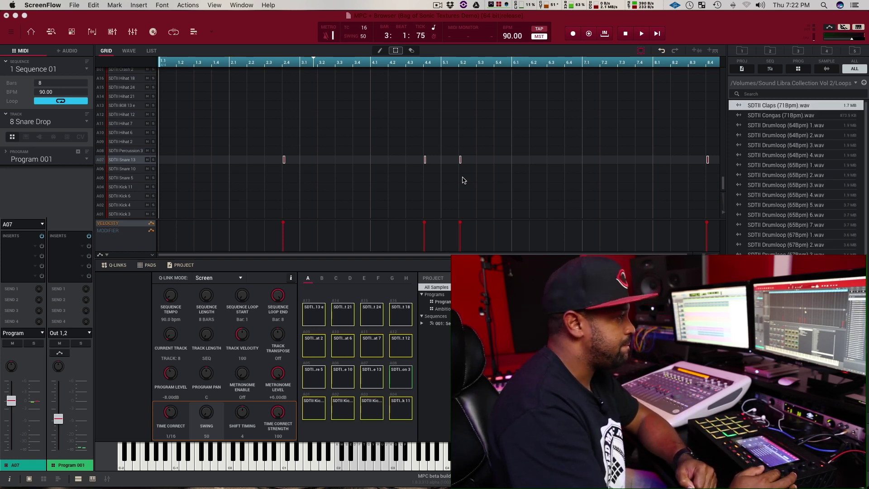
key("Down")
key("Down")
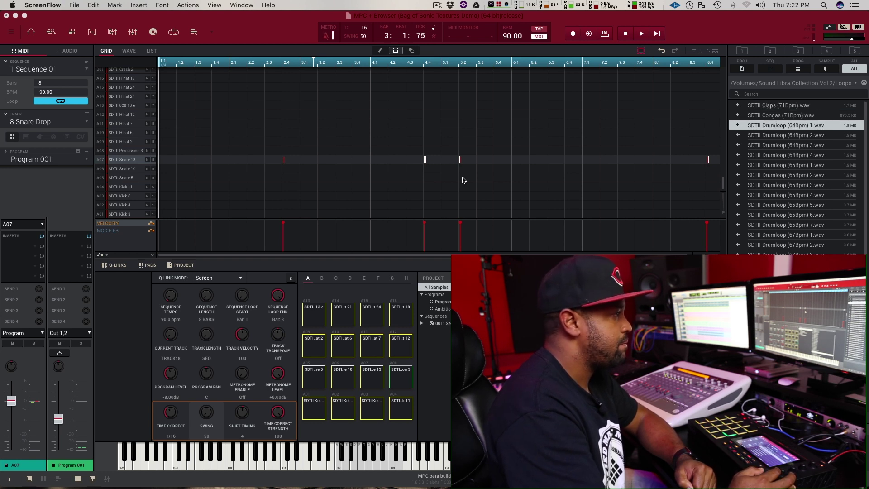
key("Down")
key("Down")
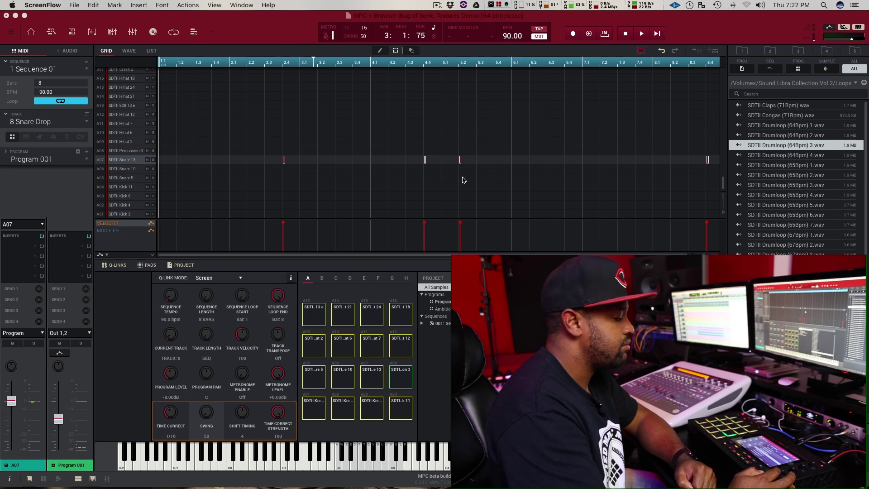
key("Down")
key("Down")
key("Down")
key("Down")
key("Down")
key("Down")
key("Down")
key("Down")
key("Down")
key("Down")
key("Down")
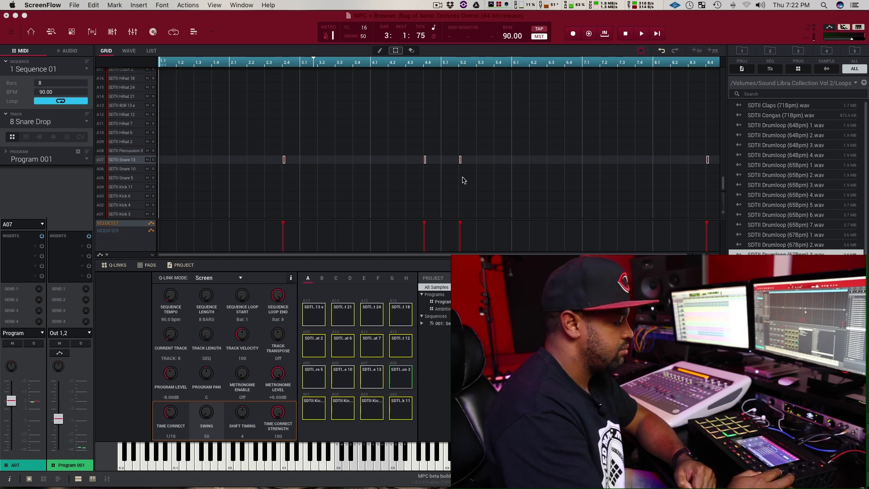
key("Down")
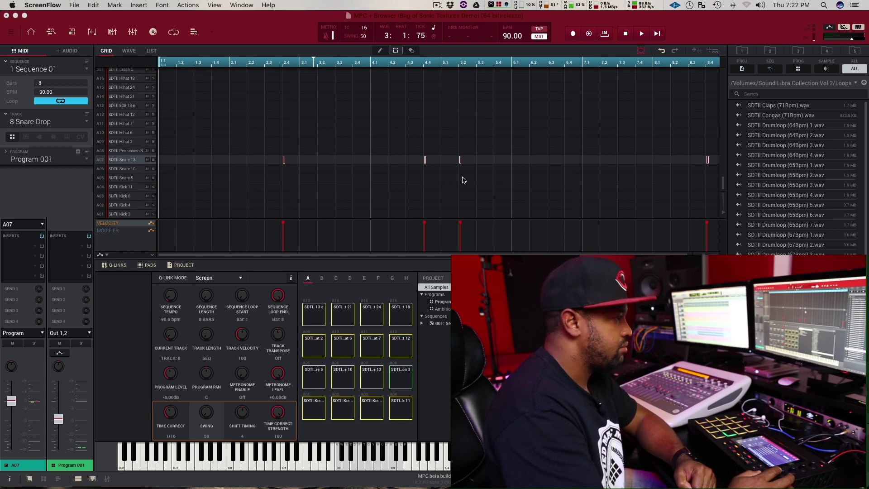
key("Down")
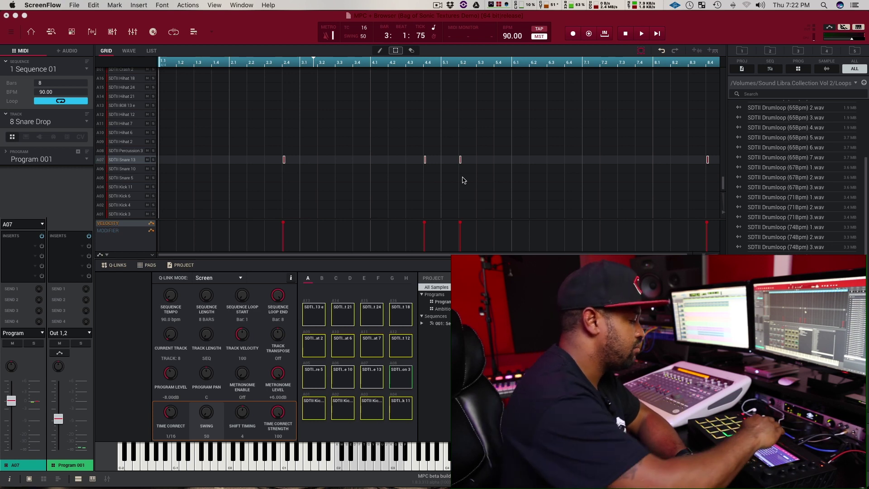
- Open the Percussions folder, browse from SDTII Percussion 2.wav to SDTII Percussion 8.wav, and return to the collection's folder list
key("Left")
key("Down")
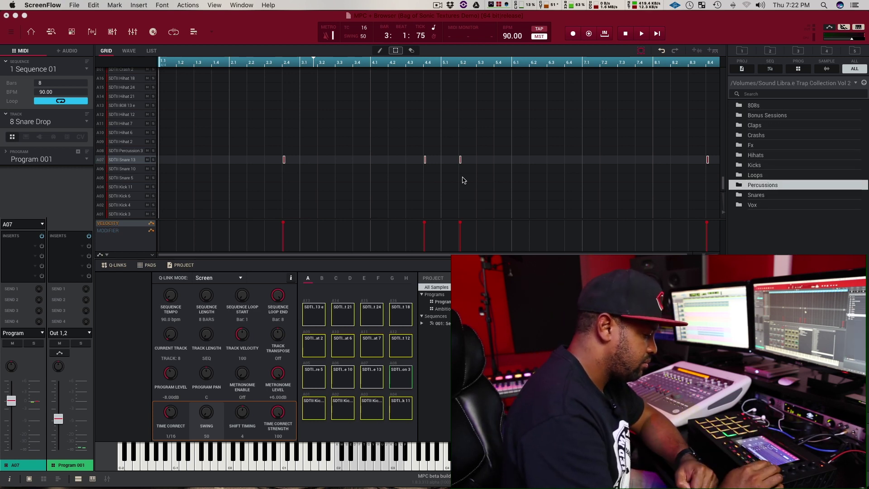
key("Right")
key("Down")
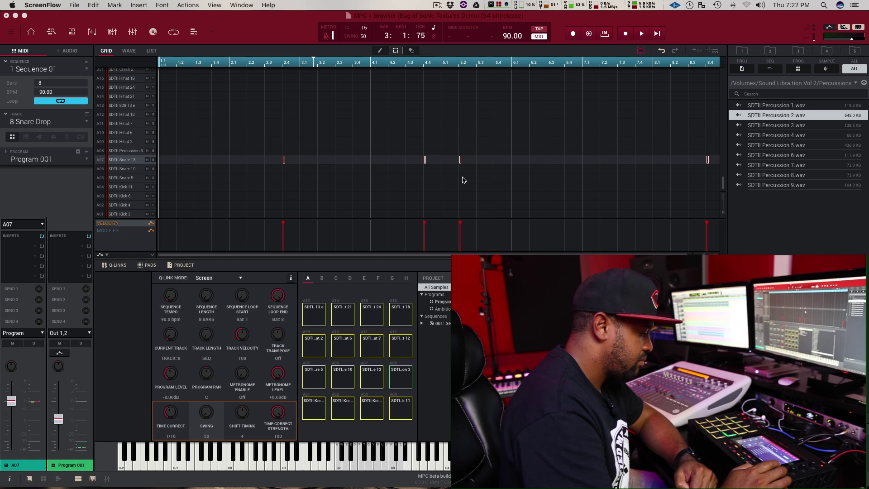
key("Down")
key("Down")
key("Down")
key("Down")
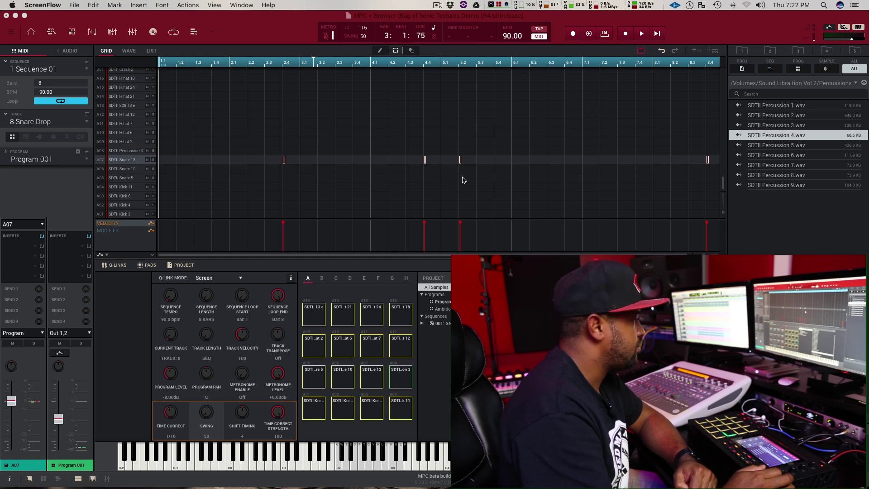
key("Down")
key("Down")
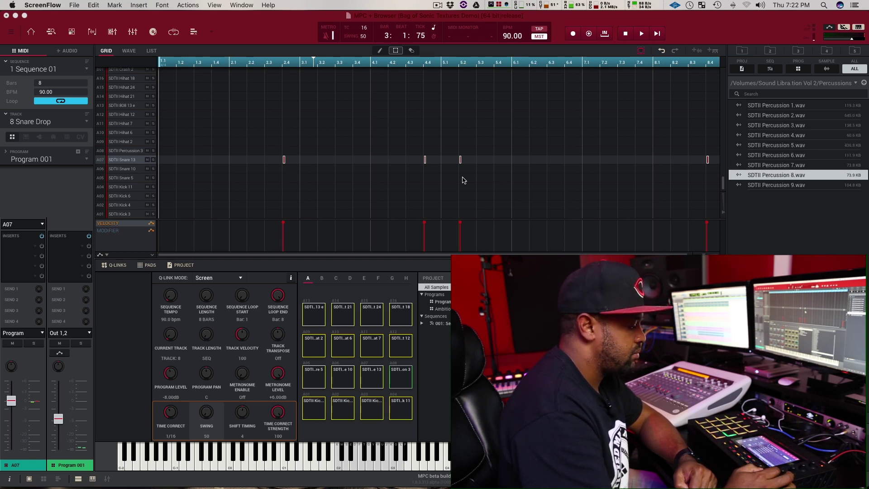
key("Left")
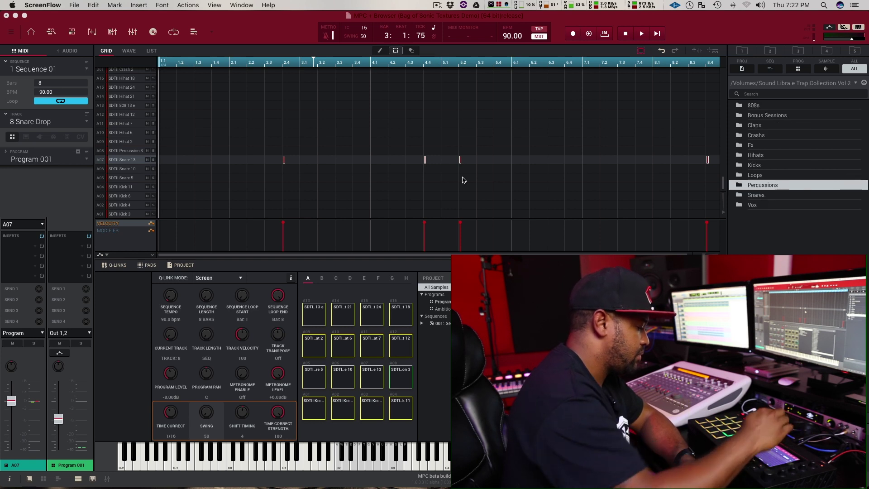